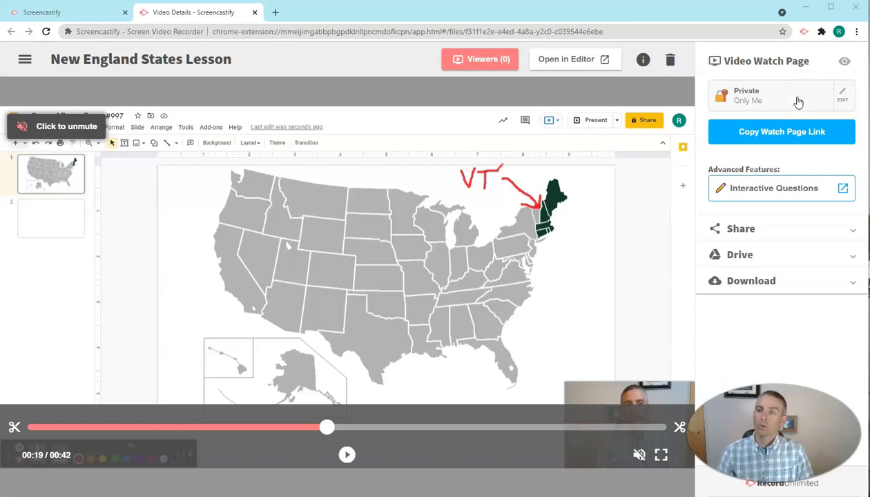
Step: Set watch page access to 'Anyone with this link', keep tracking 'Anonymously', and save
left_click(799, 101)
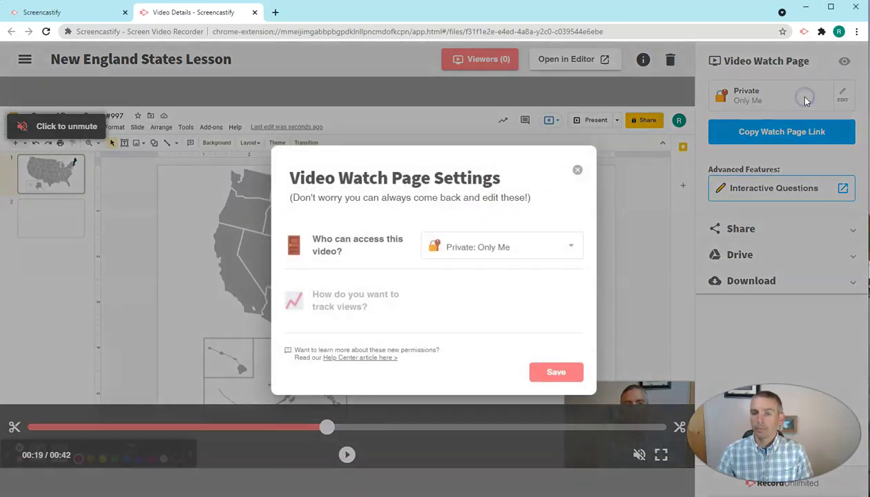
left_click(519, 247)
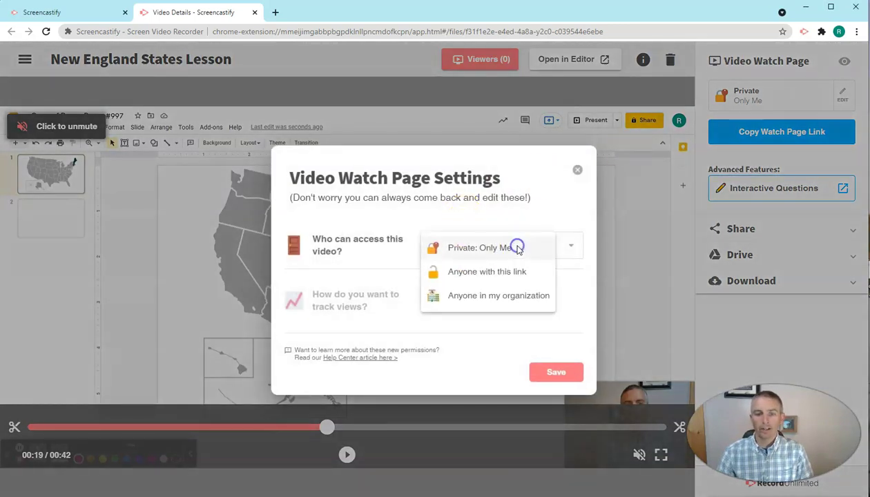
left_click(495, 275)
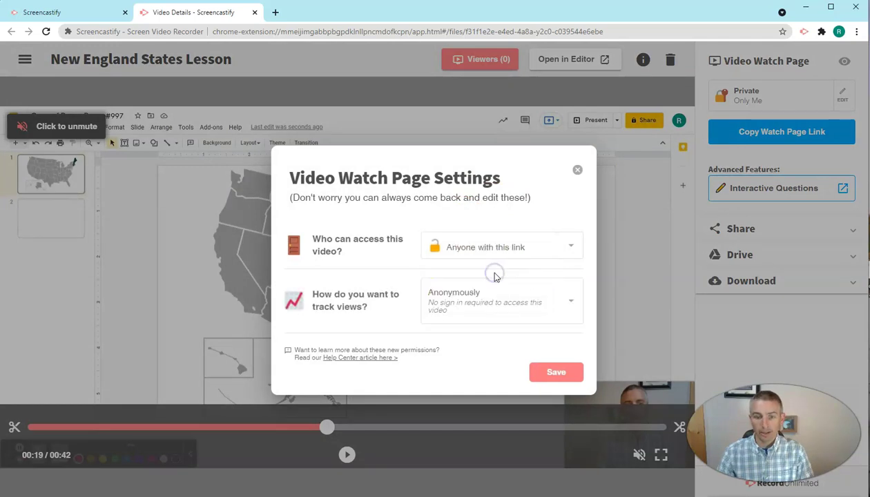
left_click(436, 287)
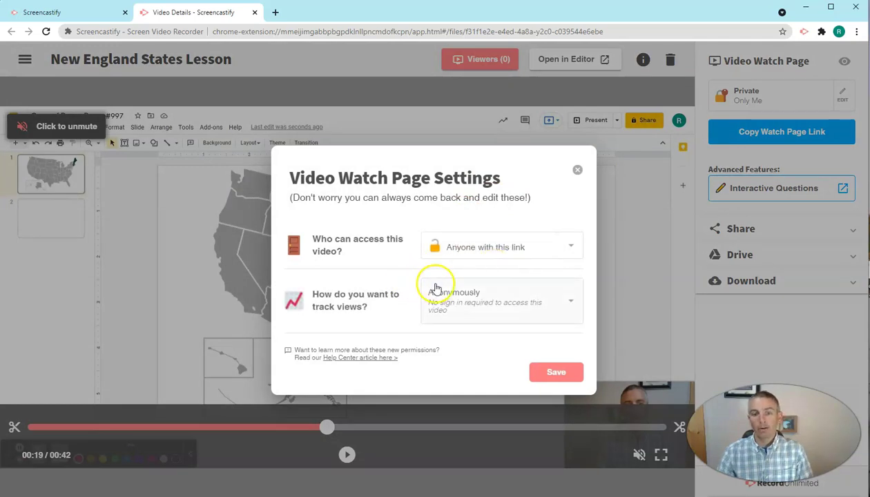
left_click(513, 304)
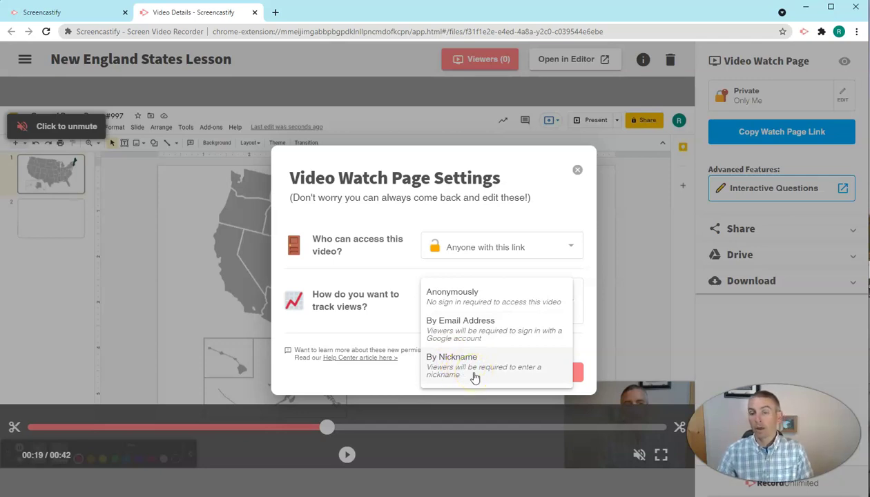
left_click(495, 295)
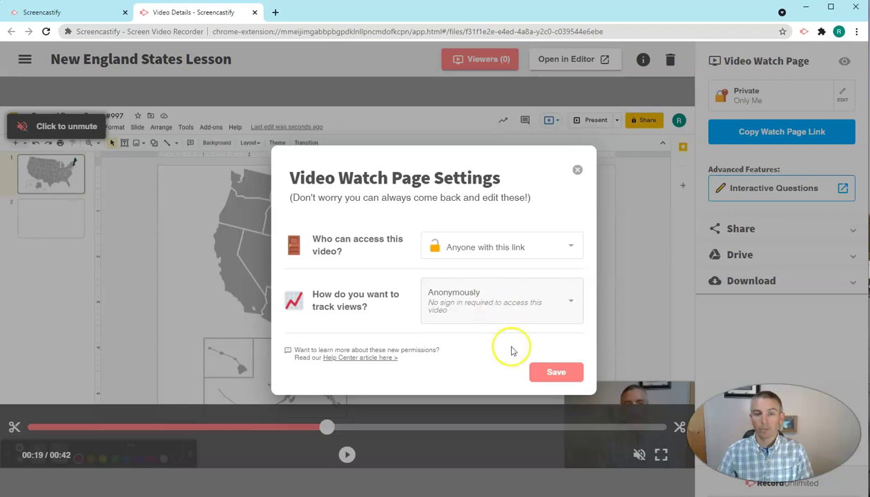
left_click(562, 375)
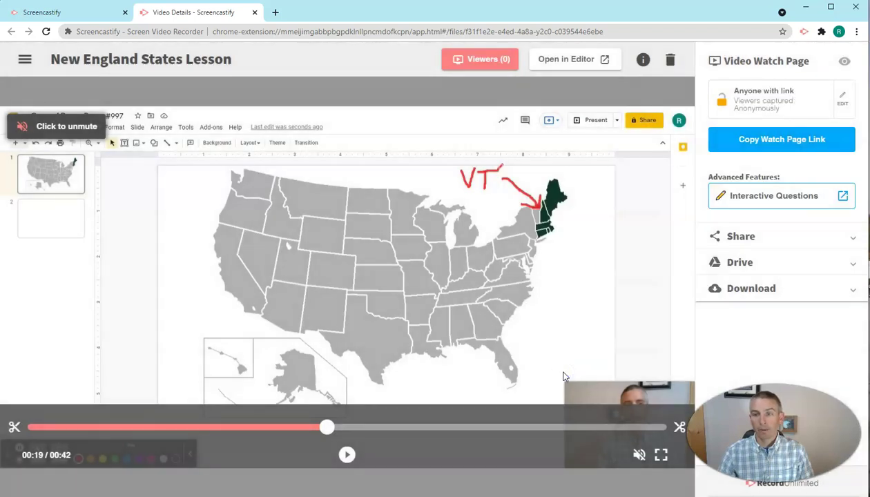
Step: Copy the watch page link and load it in a new incognito window
left_click(780, 144)
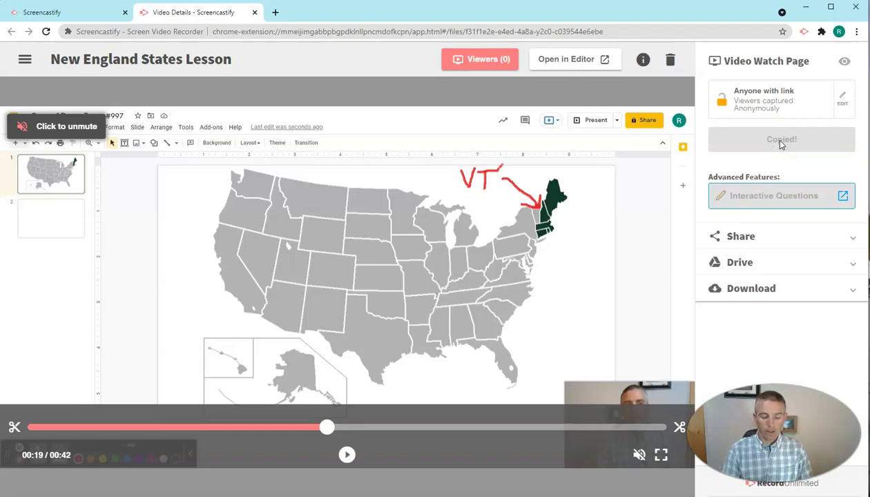
key("ctrl+shift+n")
type("https://watch.screencastify.com/v/URD1qrtrZSAqkGfuCUcw")
key("Return")
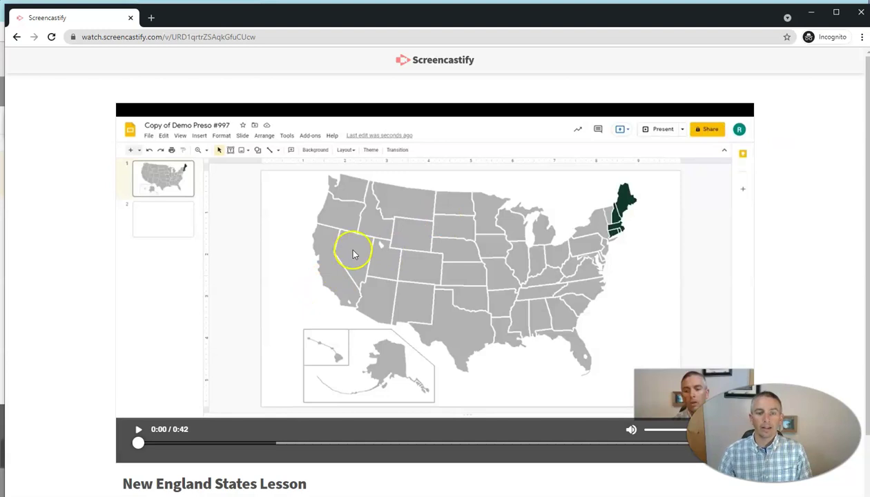
Step: Play the lesson for a few seconds, pause it, and minimize the incognito window
scroll(325, 276, "down", 1)
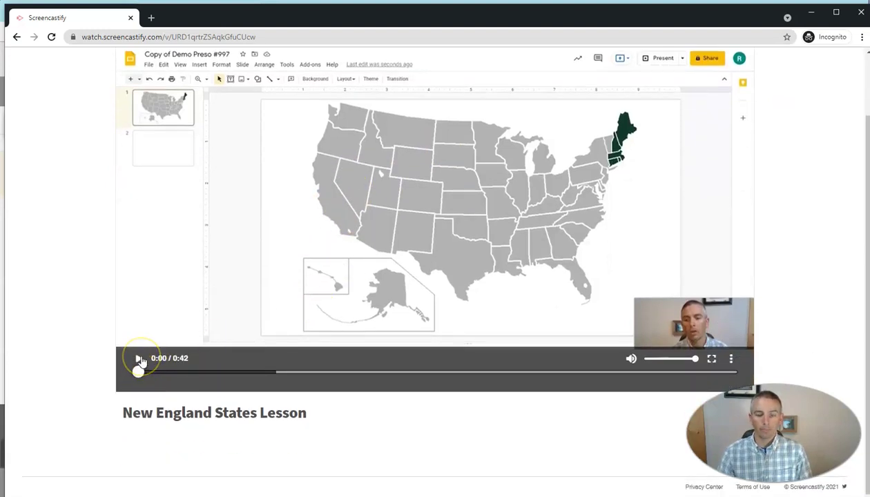
left_click(140, 360)
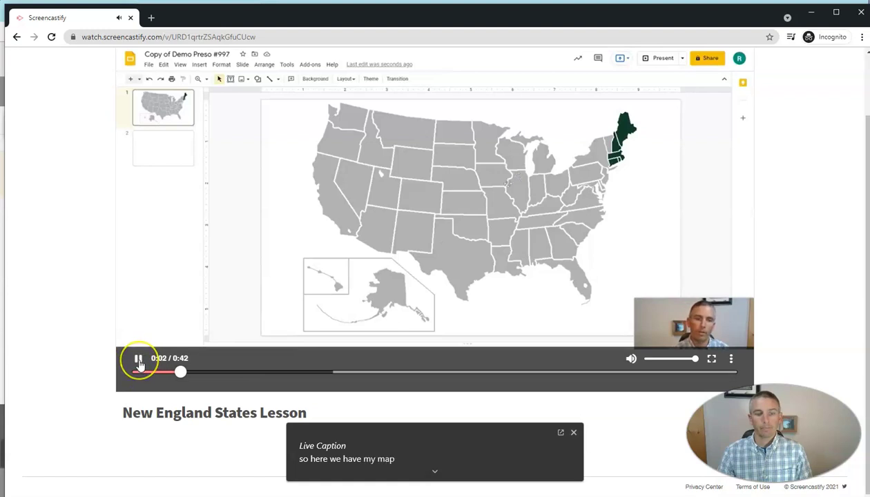
left_click(139, 360)
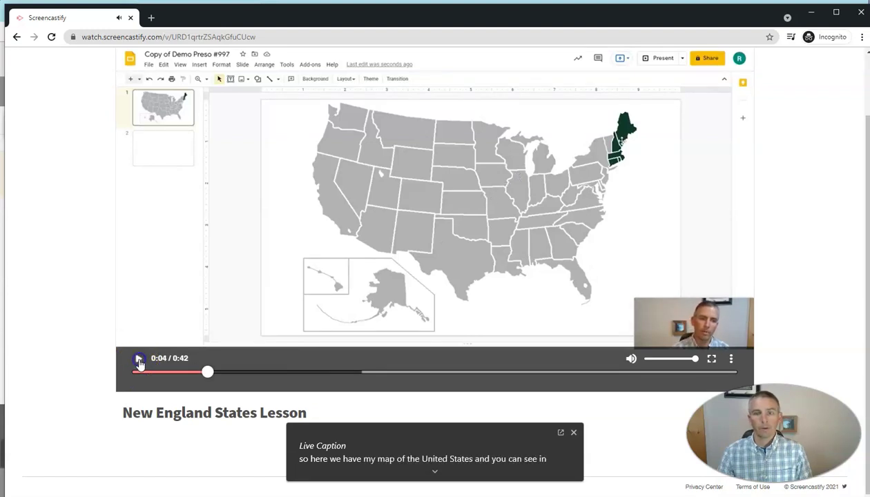
left_click(812, 13)
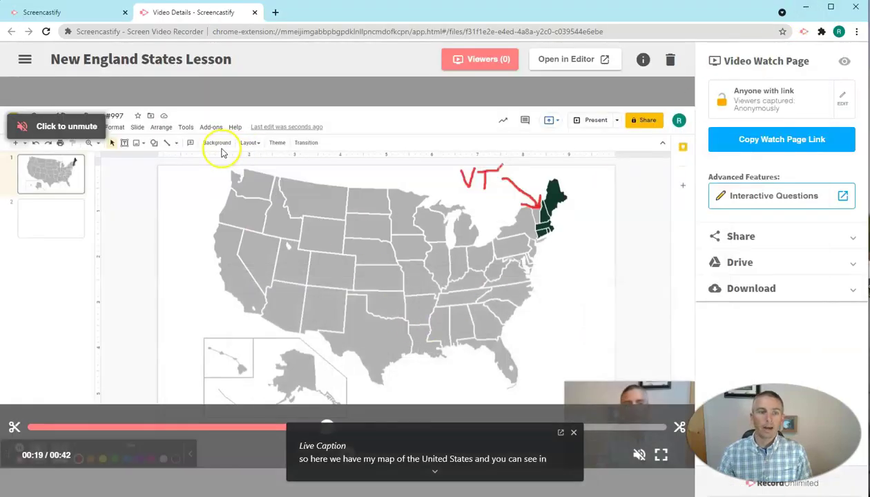
Step: Reload Video Details, confirm Viewers (1) lists an Anonymous User, then pause the embedded video
left_click(46, 32)
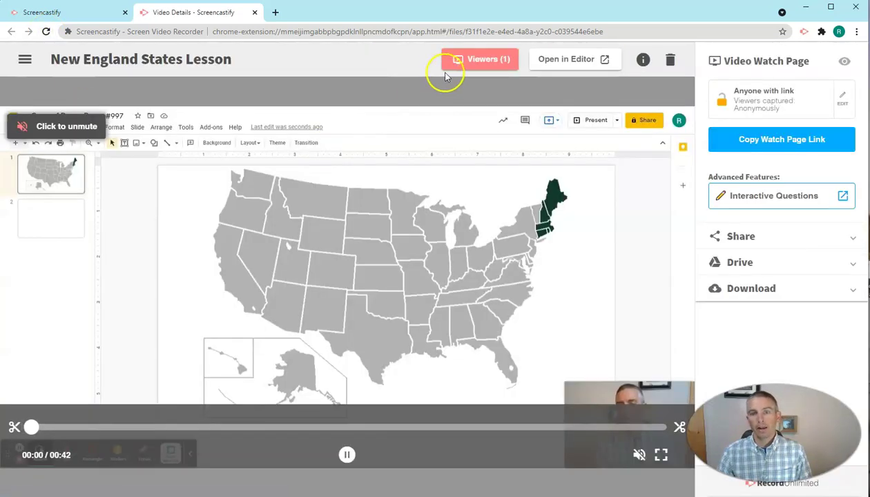
left_click(481, 62)
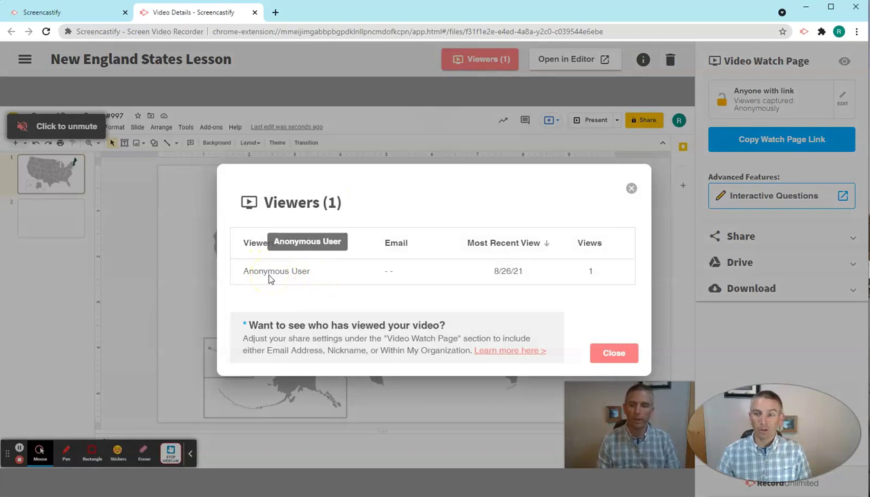
left_click(66, 452)
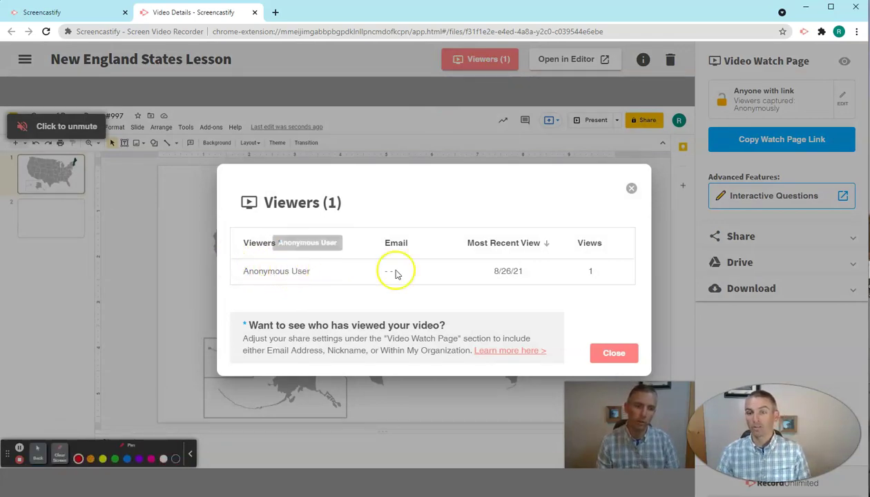
left_click(631, 187)
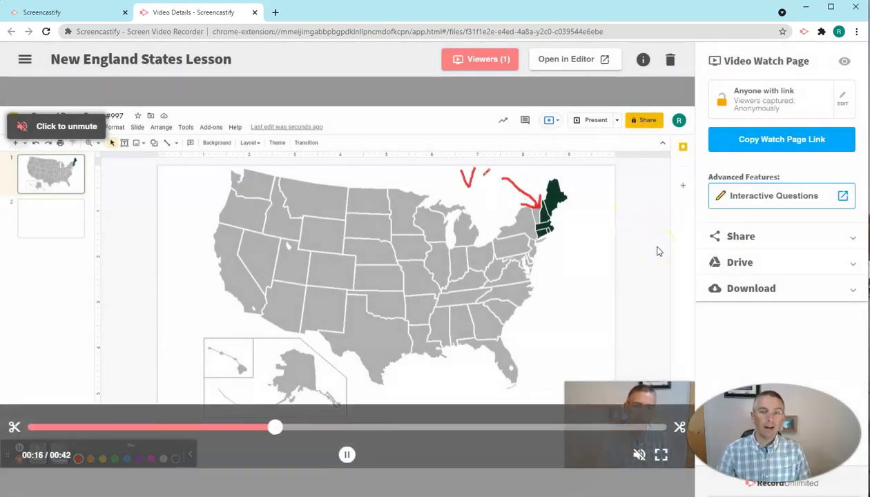
mouse_move(485, 466)
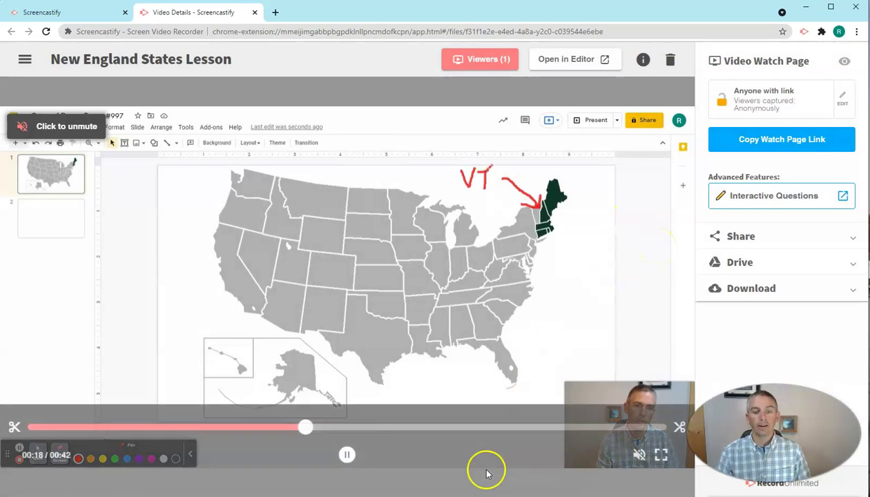
left_click(347, 457)
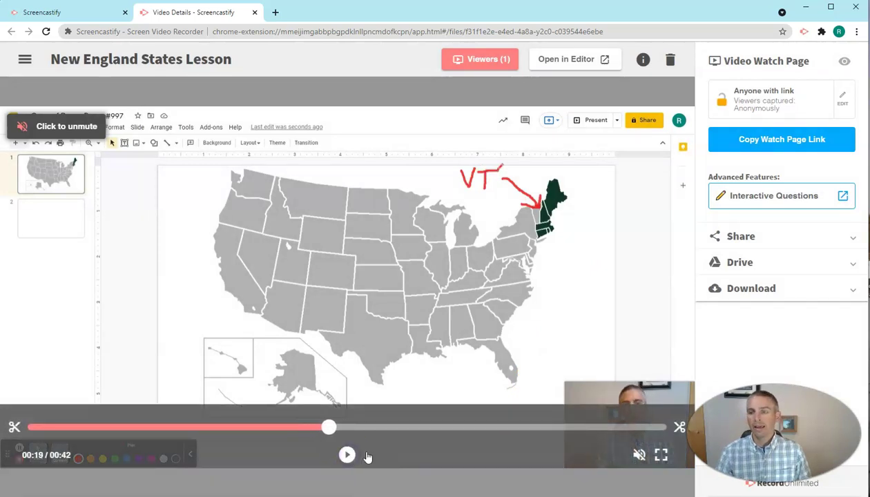
Step: In Interactive Questions, move the lesson's playhead forward to 0:15
left_click(805, 200)
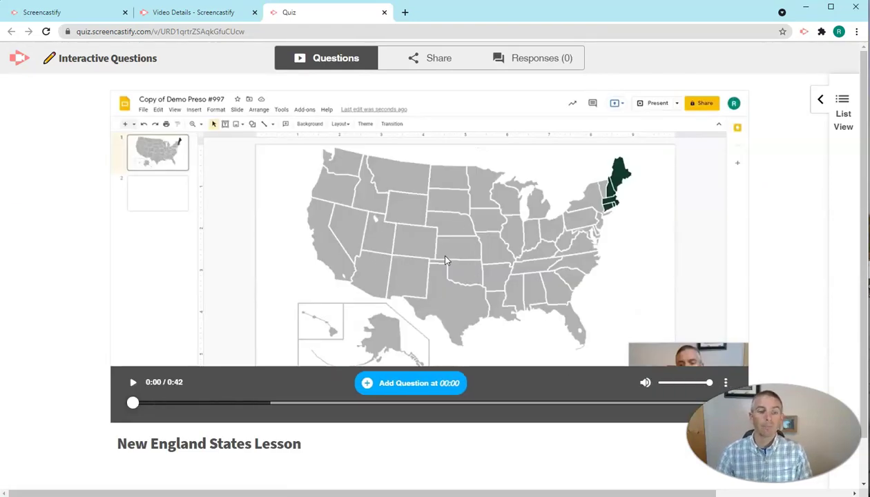
left_click(211, 405)
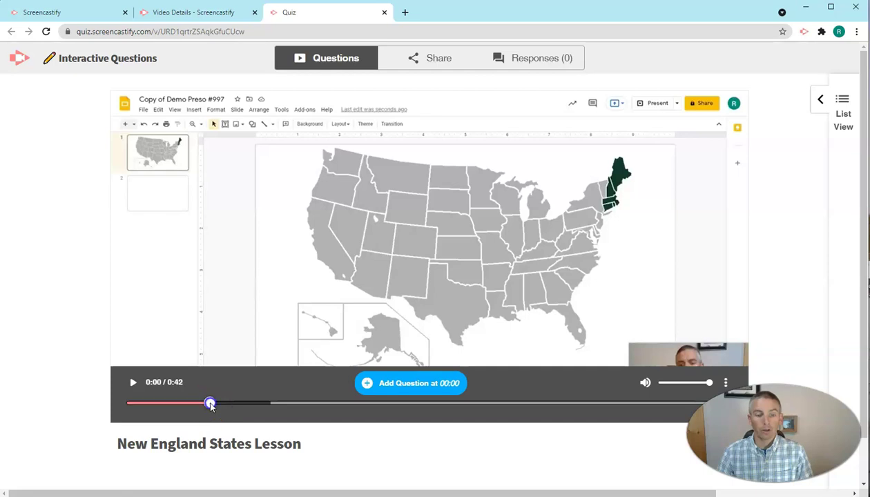
left_click_drag(210, 405, 265, 405)
left_click(287, 404)
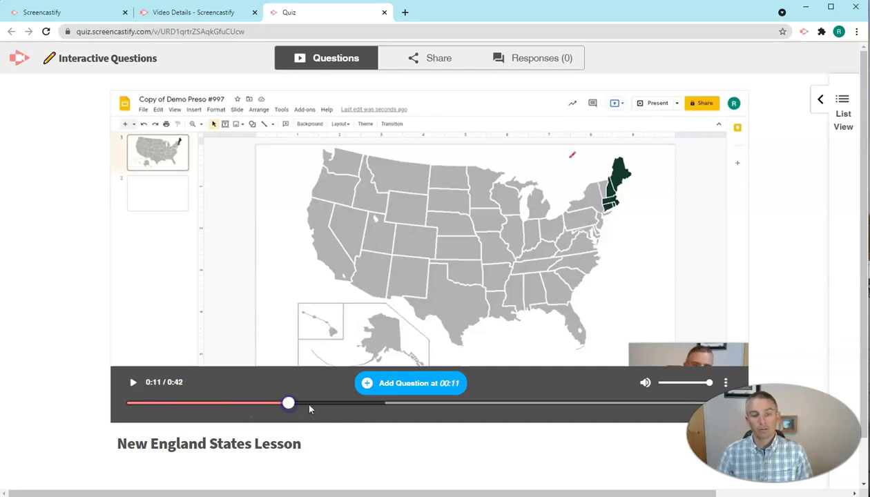
left_click(311, 405)
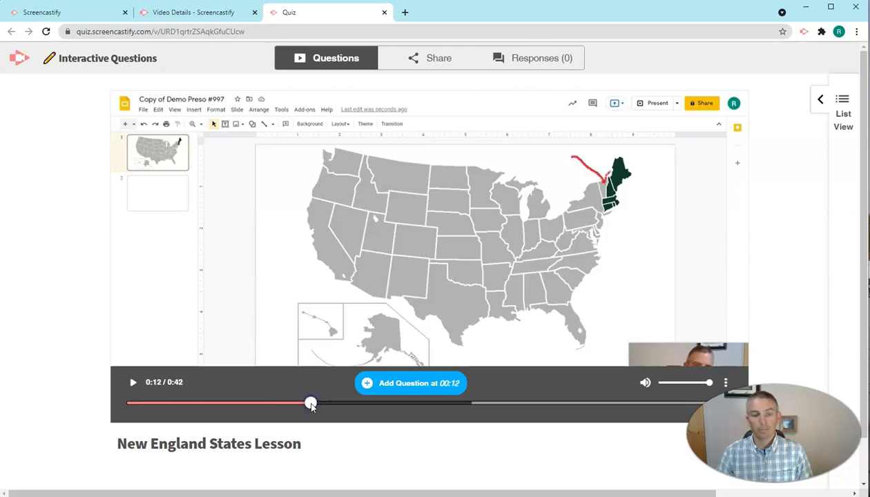
left_click(318, 405)
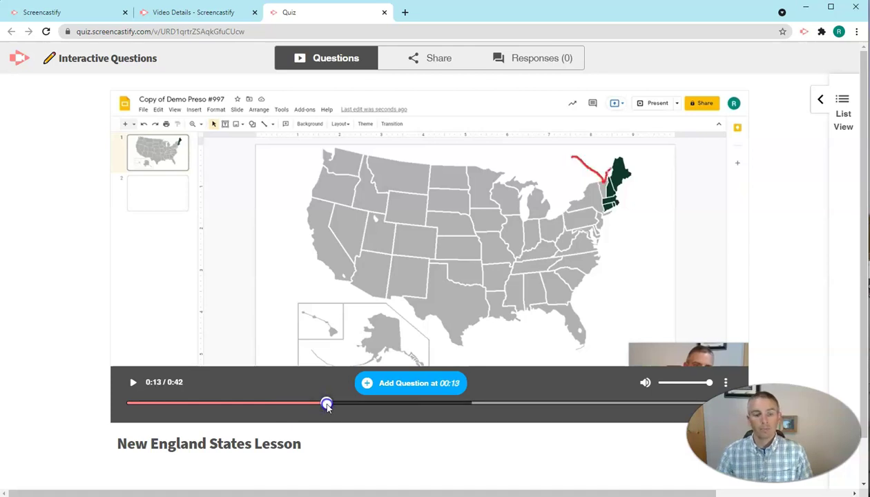
left_click(331, 404)
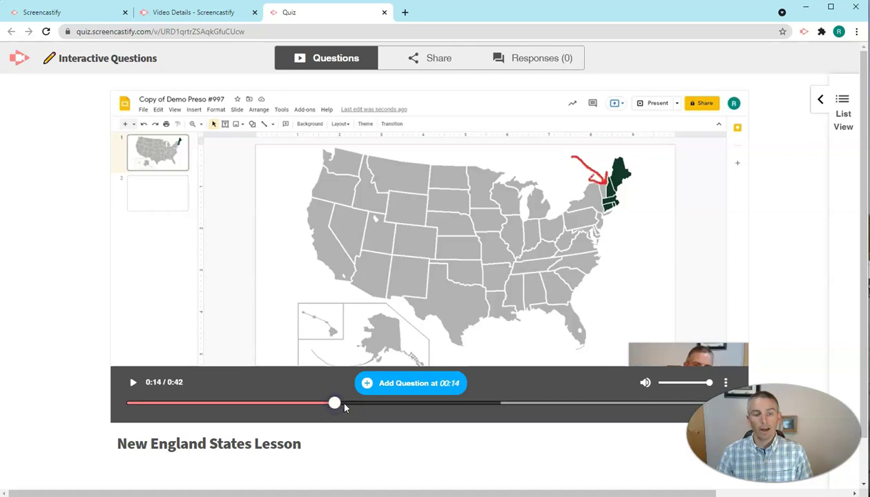
left_click(343, 404)
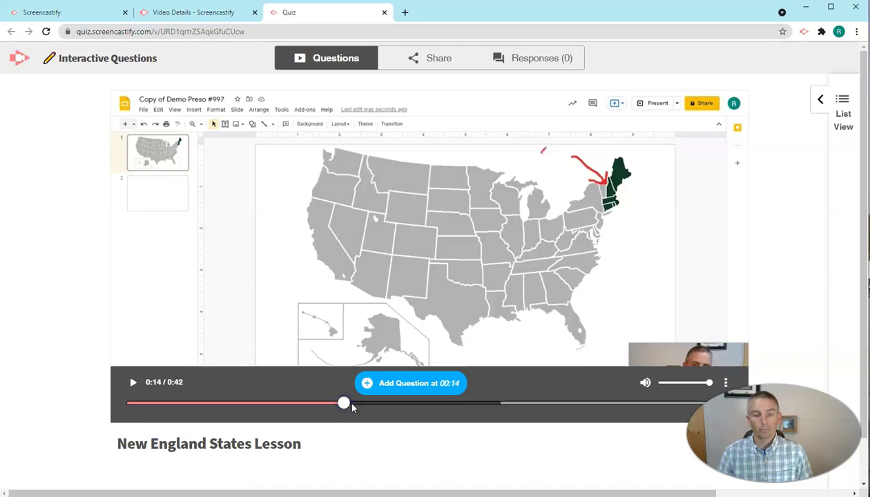
left_click(352, 404)
Step: Add a question at 00:15: 'Which New England state was left out in the highlighting?'
left_click(369, 384)
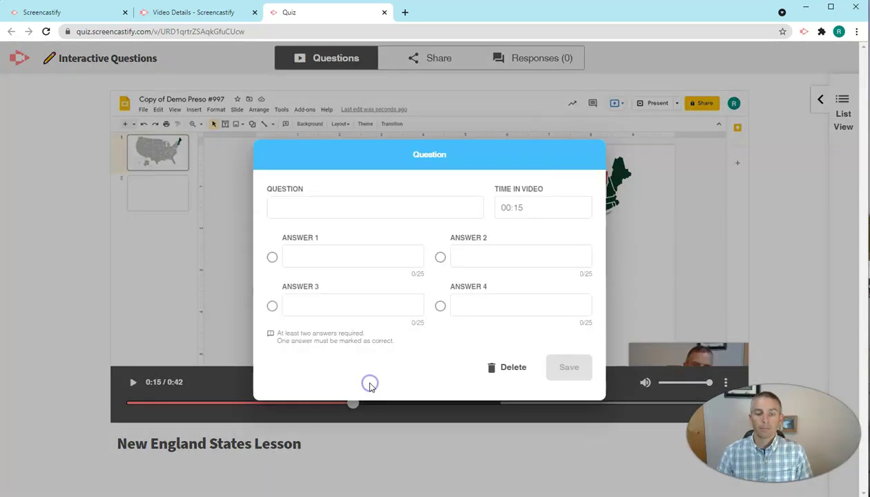
left_click(308, 209)
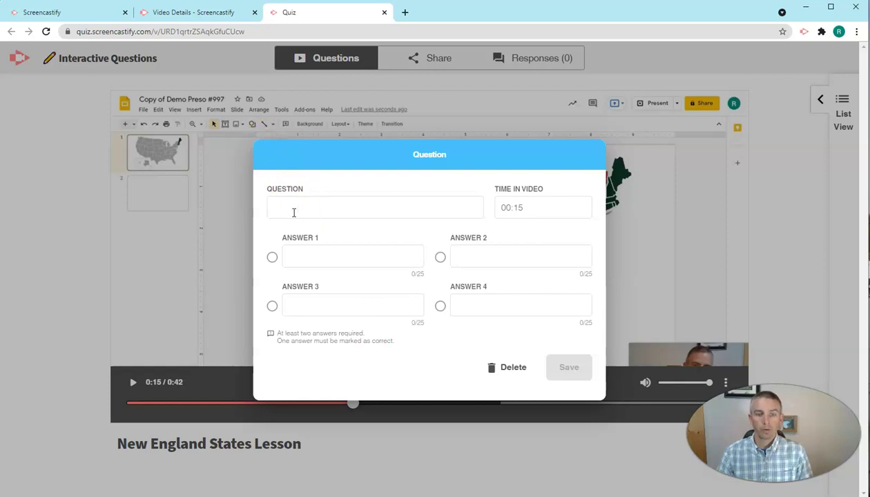
left_click(294, 212)
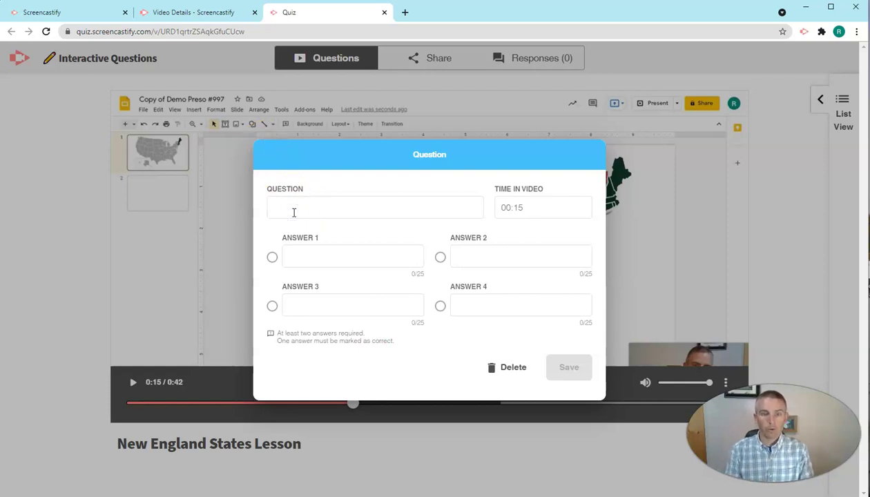
left_click(293, 212)
type("Whi")
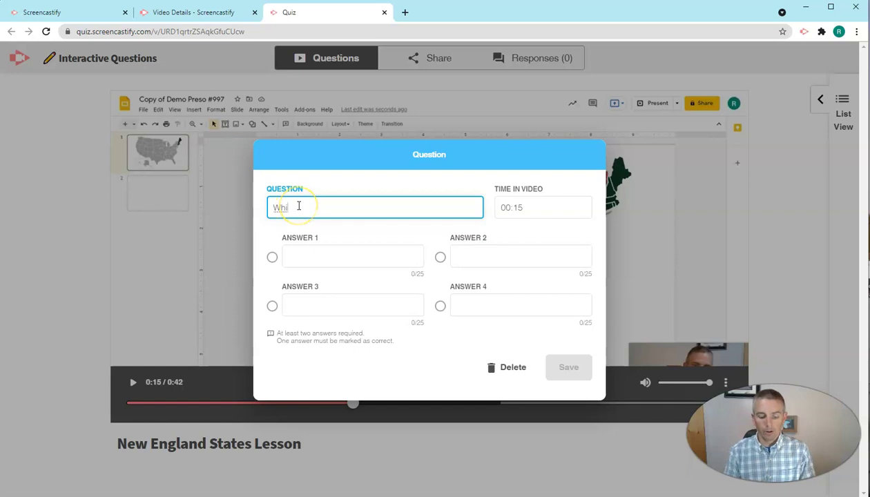
type("ch New")
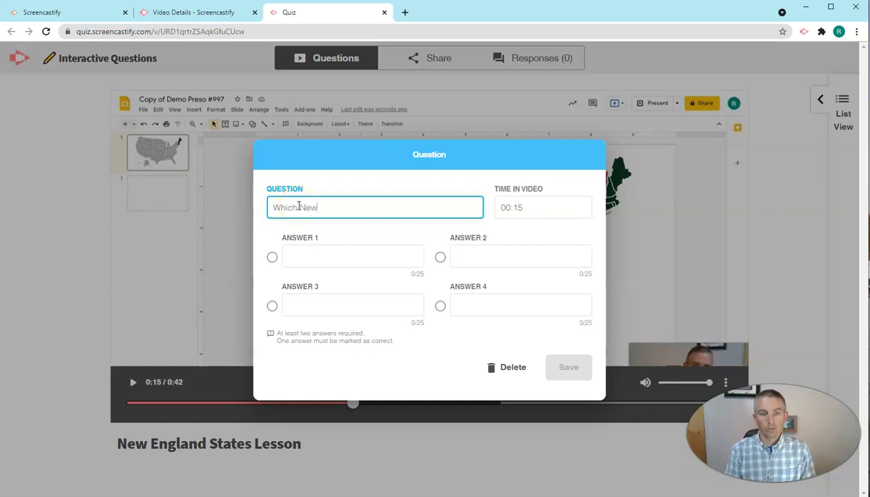
type(" England Stat")
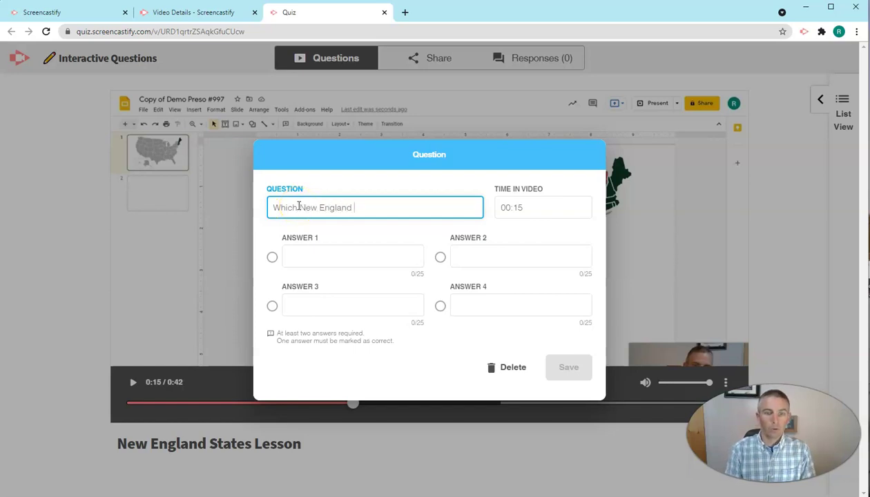
key("BackSpace")
type("stat")
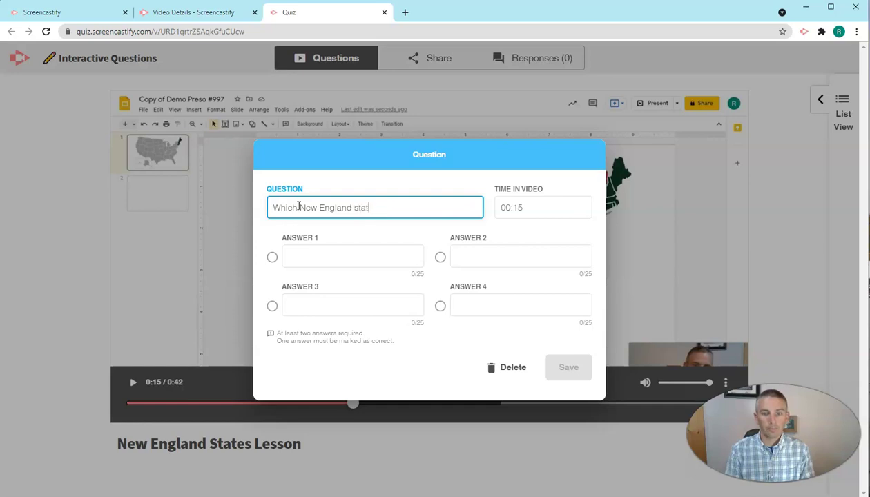
type("e was left ")
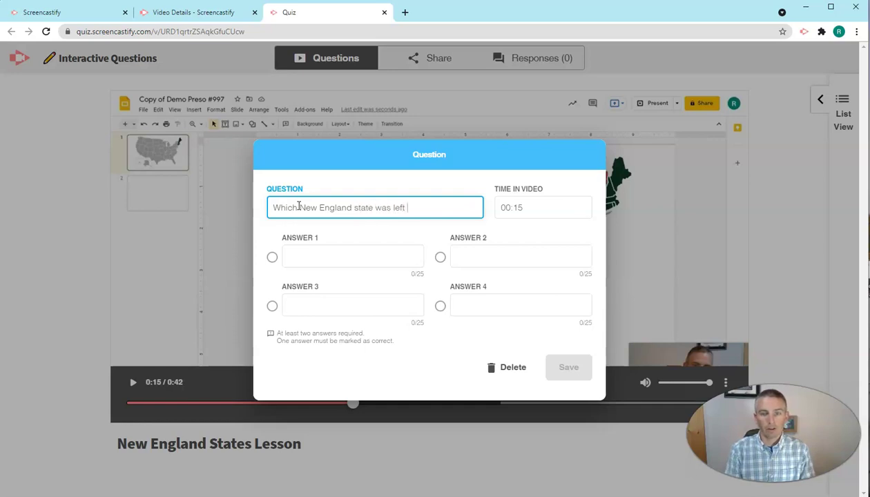
type("out in the")
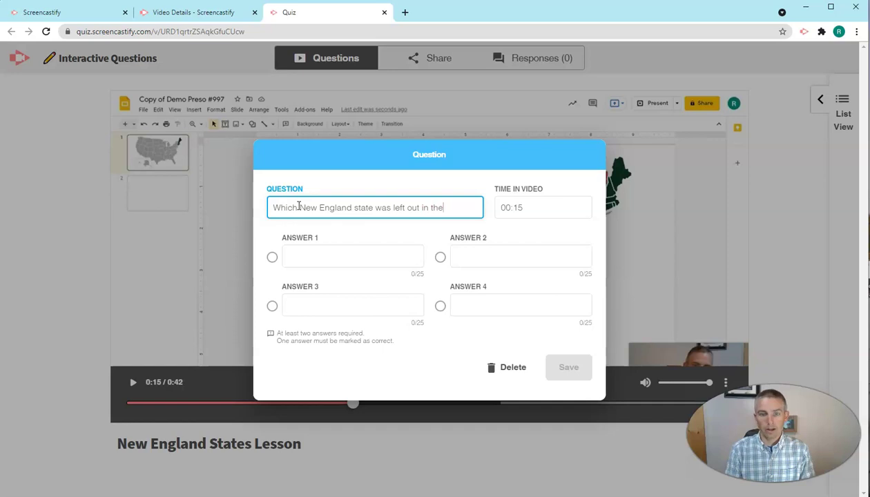
type(" highlightin")
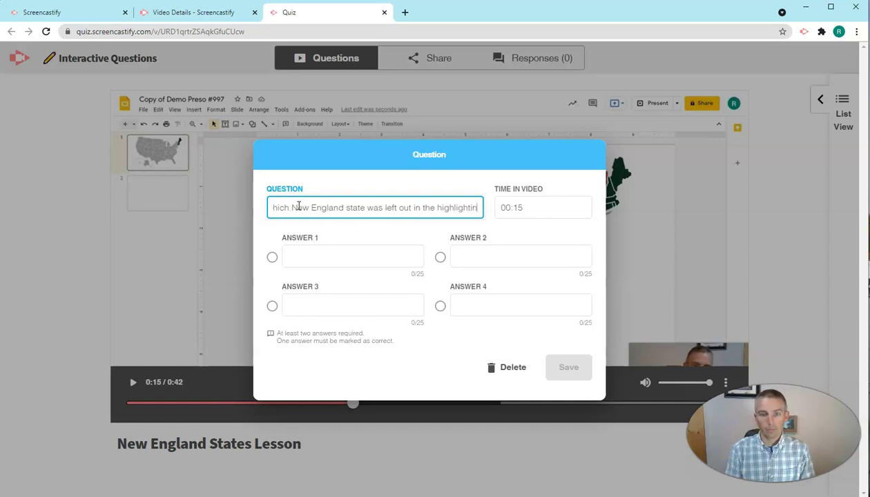
type("g?")
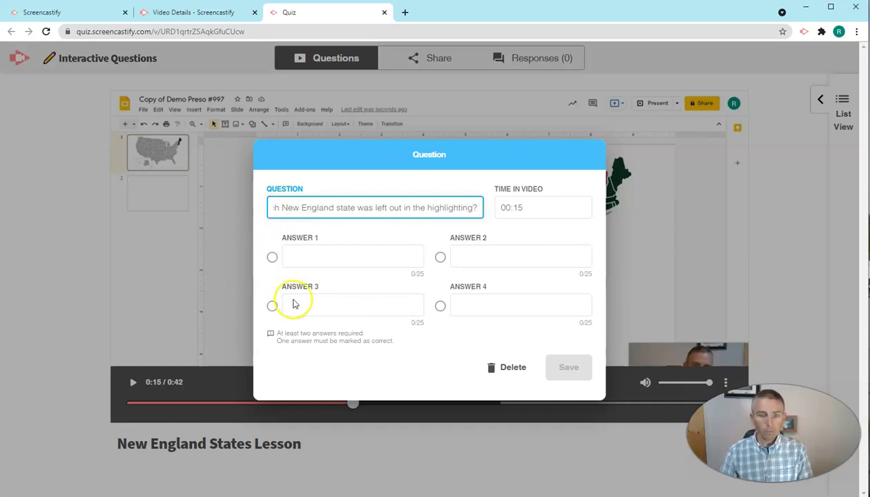
Step: Enter Maine and Vermont as the first two answers, marking Vermont as correct
left_click(313, 254)
type("Maine")
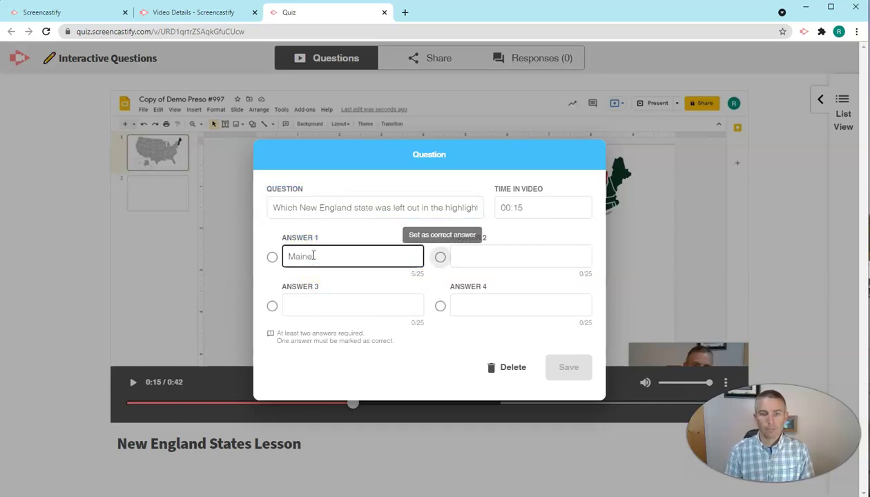
left_click(339, 254)
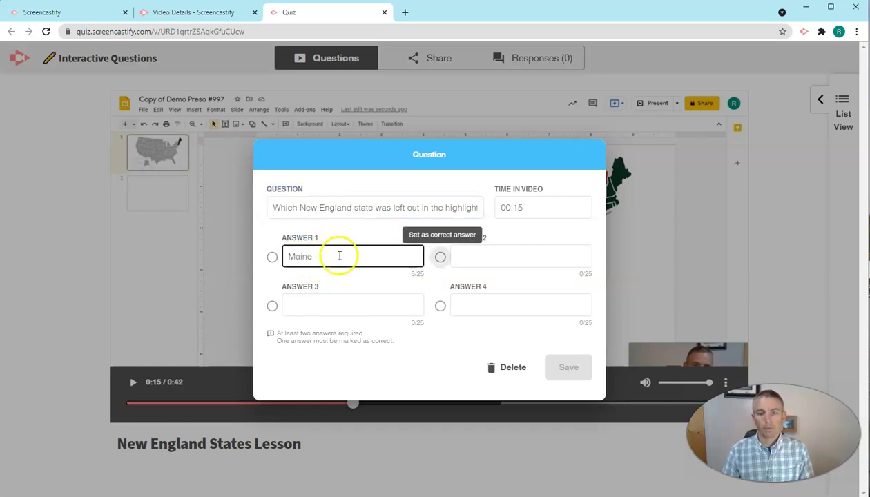
left_click(470, 265)
type("Vermont")
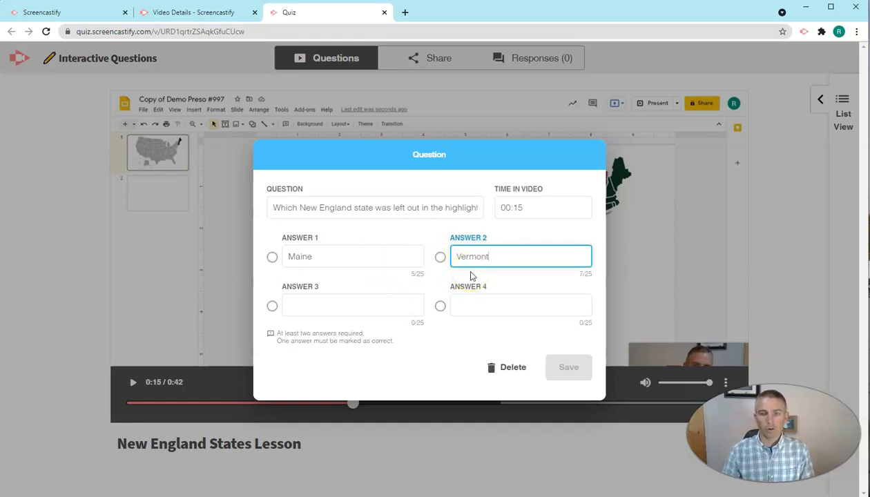
left_click(440, 257)
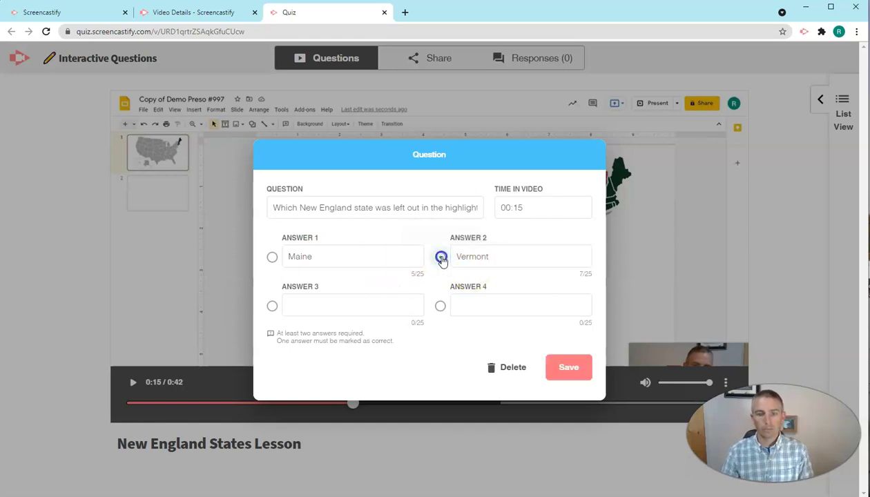
Step: Enter New Hampshire and Connecticut as the third and fourth answers
left_click(340, 303)
type("N")
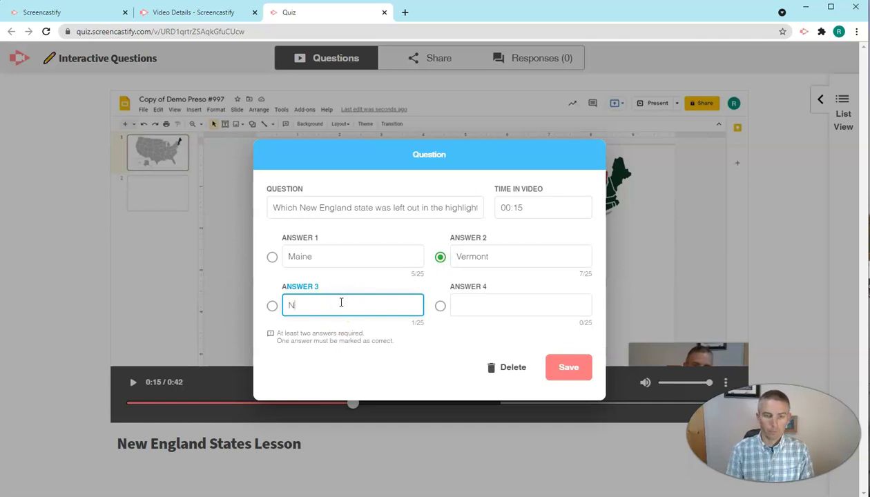
type("ew Hamph")
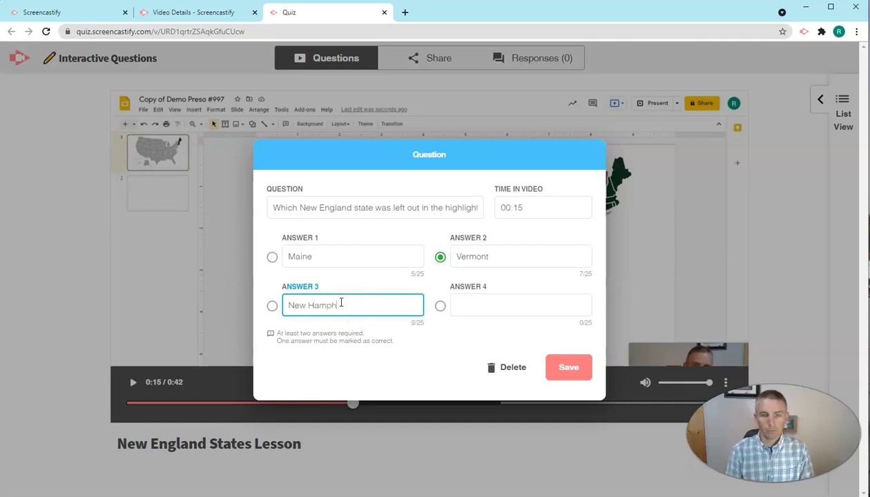
type("s")
key("BackSpace")
key("BackSpace")
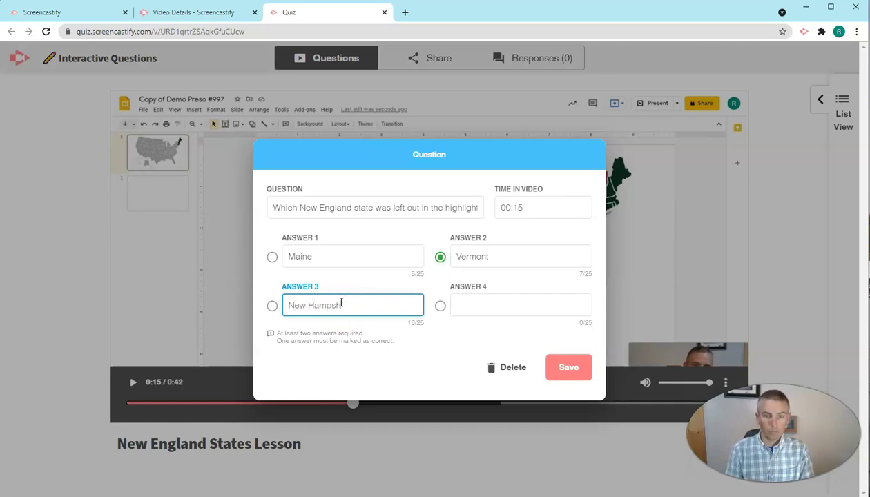
left_click(472, 312)
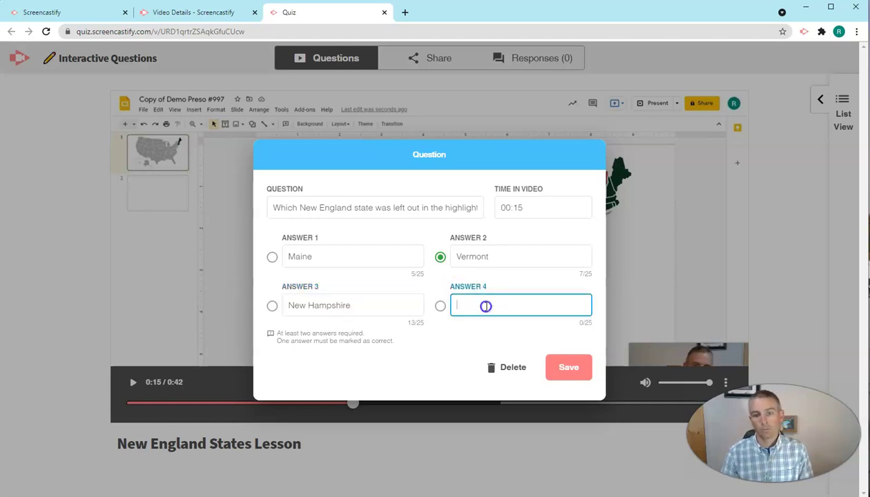
type("Connecticut")
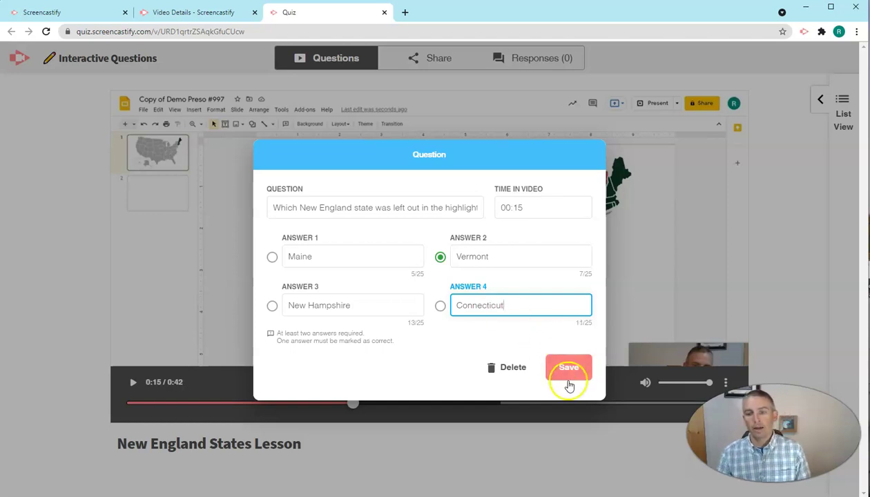
Step: Save the 00:15 question and copy the lesson's watch page link from the Share tab
left_click(569, 371)
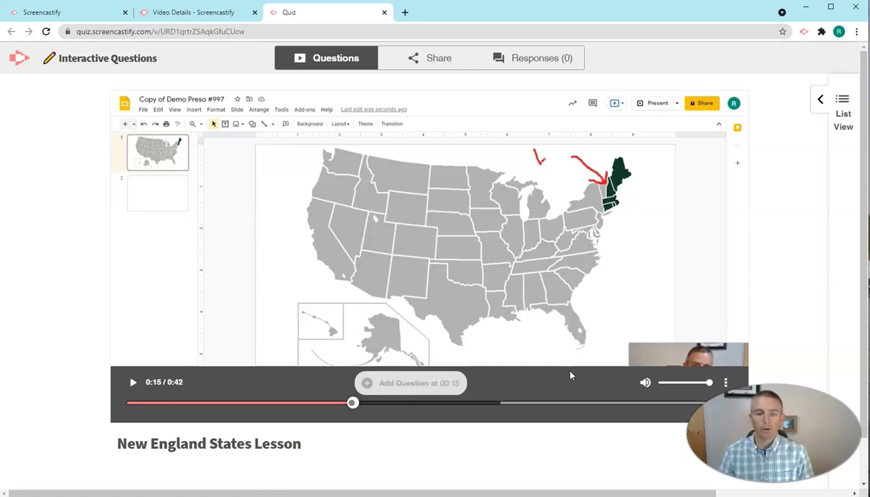
left_click(429, 60)
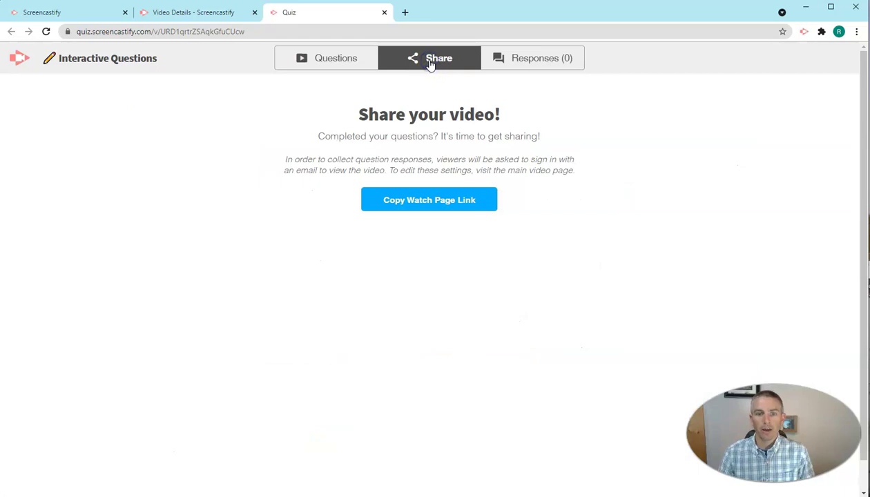
left_click(434, 201)
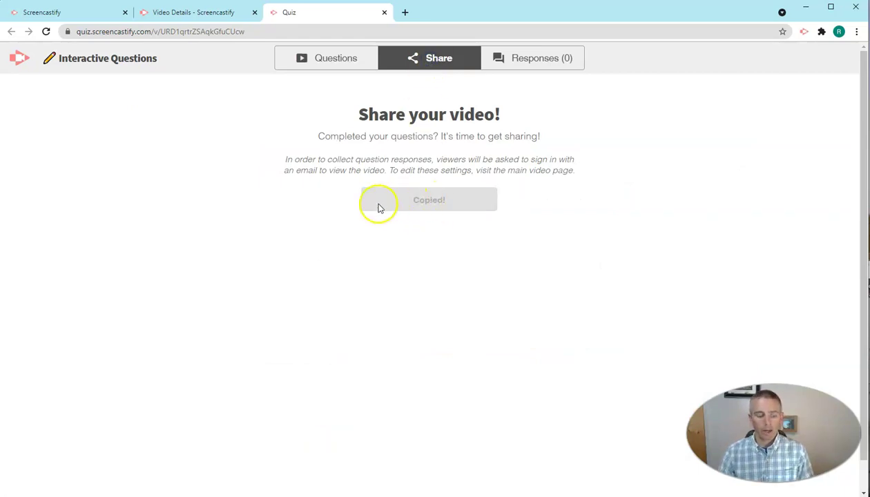
Step: Load the copied watch link in a new incognito window and play the lesson to 0:15
key("ctrl+shift+n")
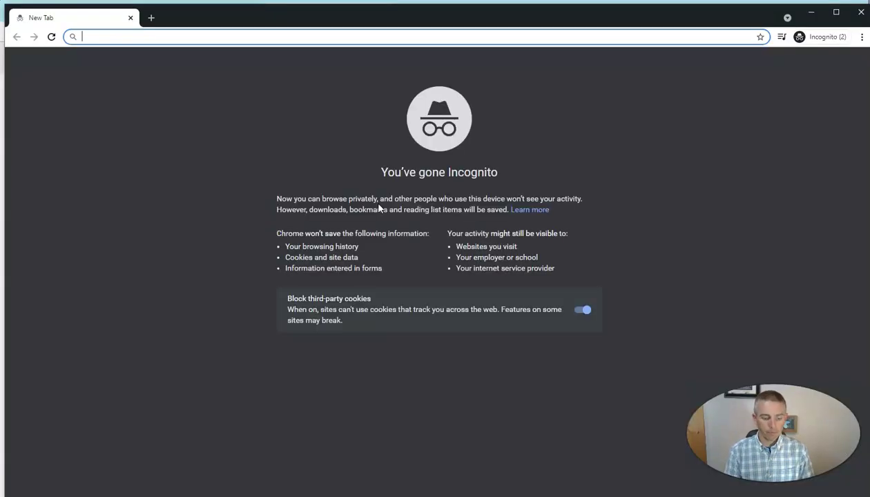
key("ctrl+v")
key("Return")
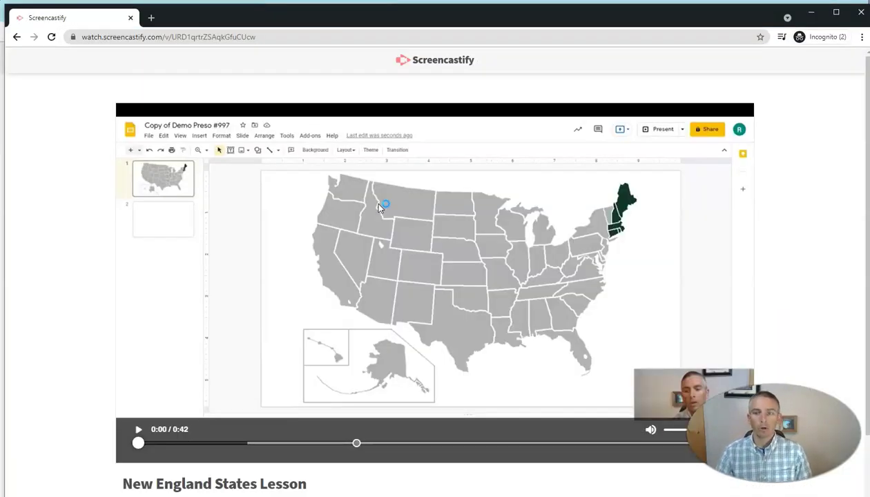
left_click(139, 431)
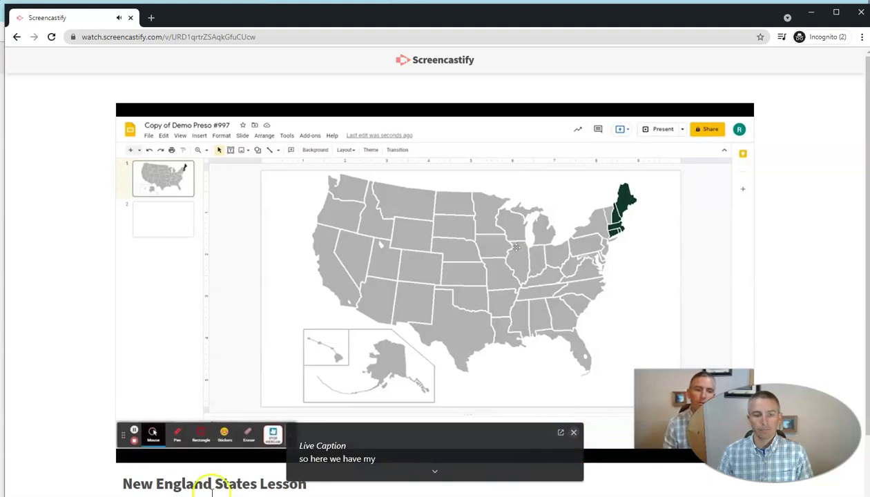
scroll(342, 349, "down", 1)
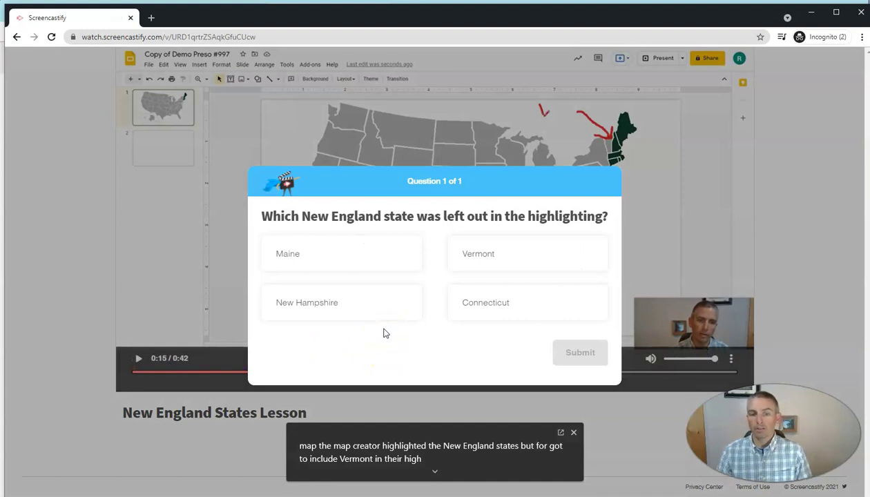
Step: Submit Vermont as the answer, continue the lesson, and pause it at 0:17
left_click(488, 264)
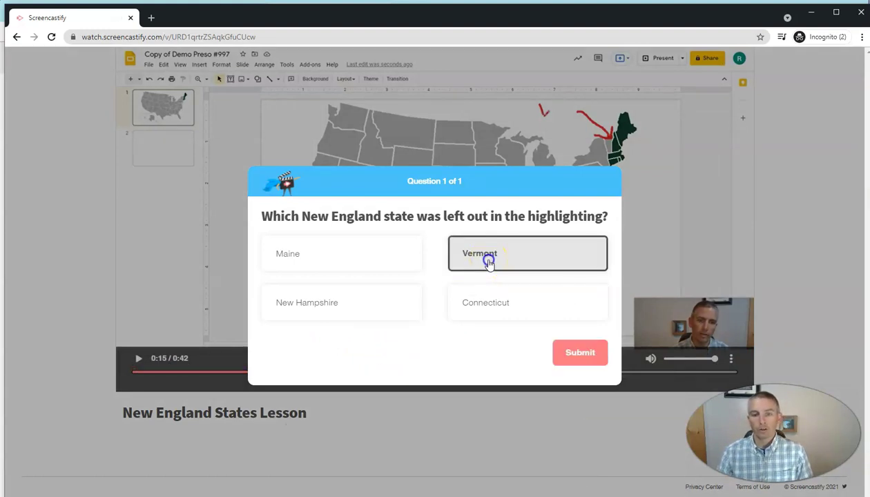
left_click(576, 355)
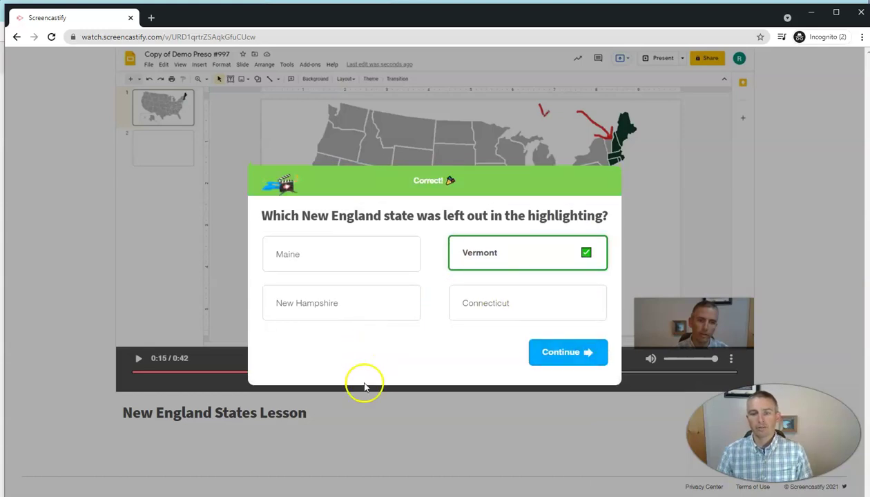
left_click(570, 356)
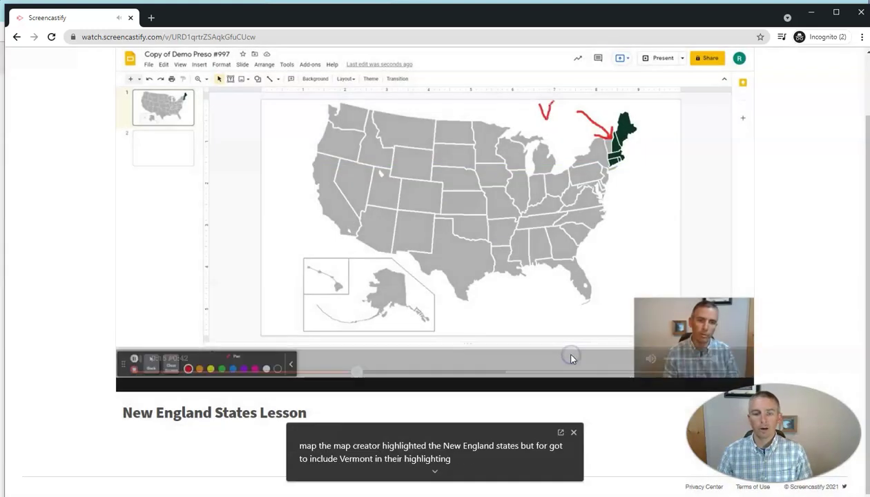
left_click(138, 359)
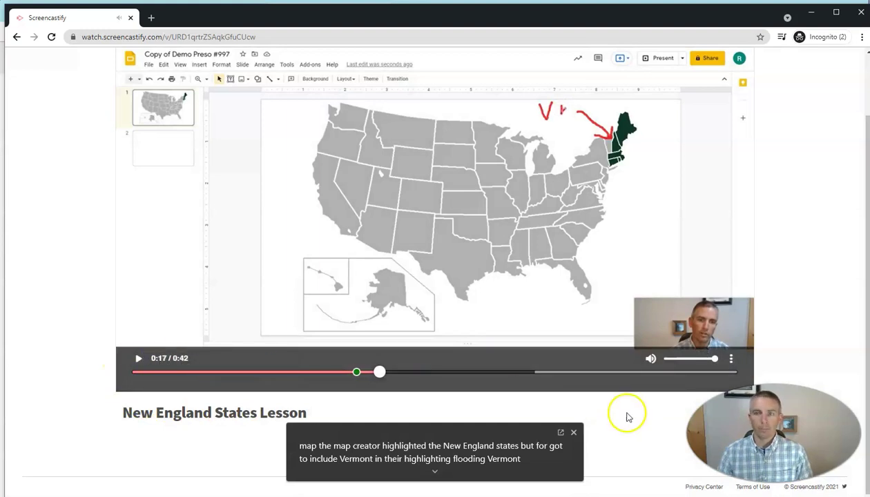
Step: Open Responses (1) to see one Anonymous Viewer scoring 100% on Q1
left_click(812, 14)
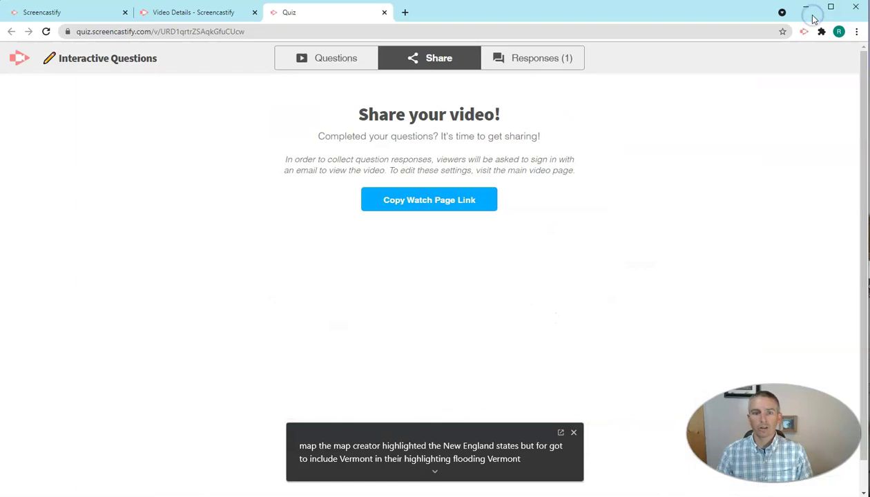
left_click(526, 65)
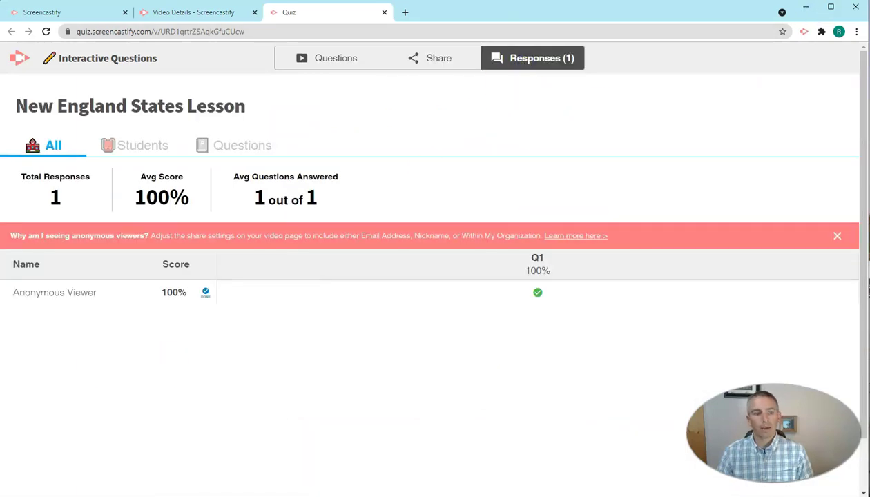
left_click(64, 294)
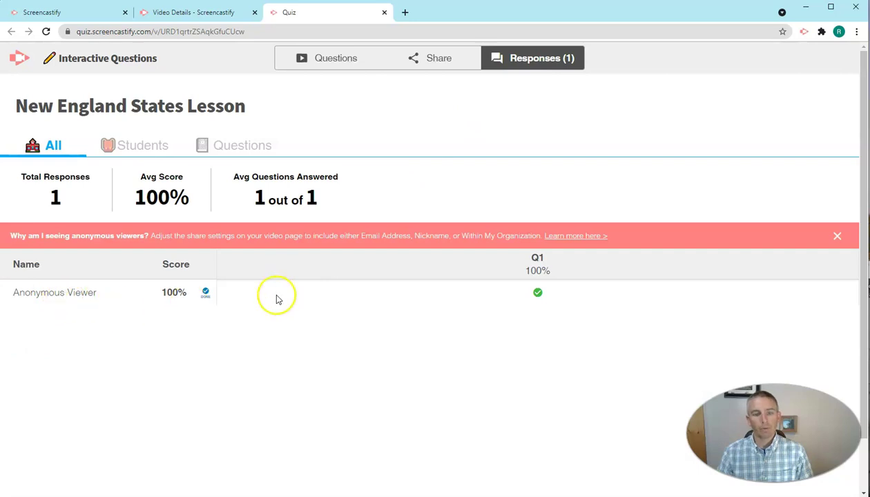